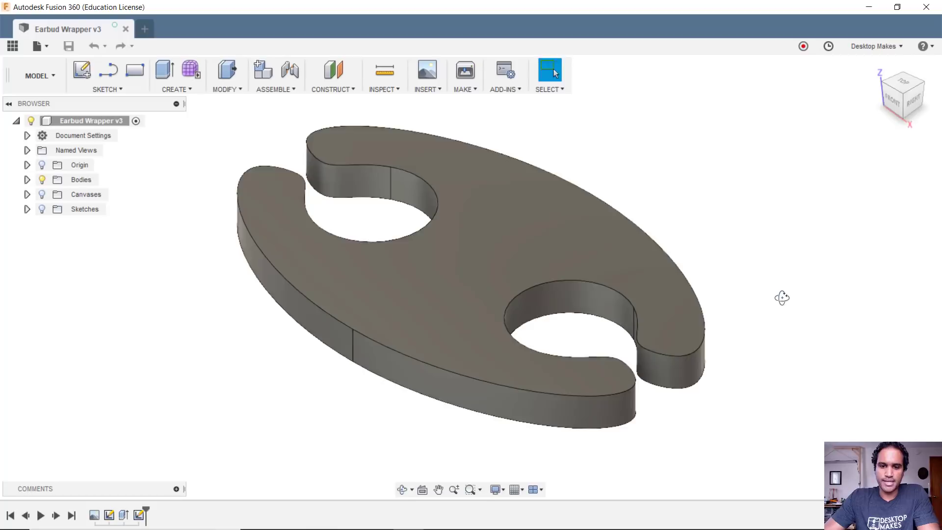
# Step: Open the Fusion 360 App Store and search its apps for "origin"
pyautogui.moveTo(782, 297); pyautogui.dragTo(486, 265)
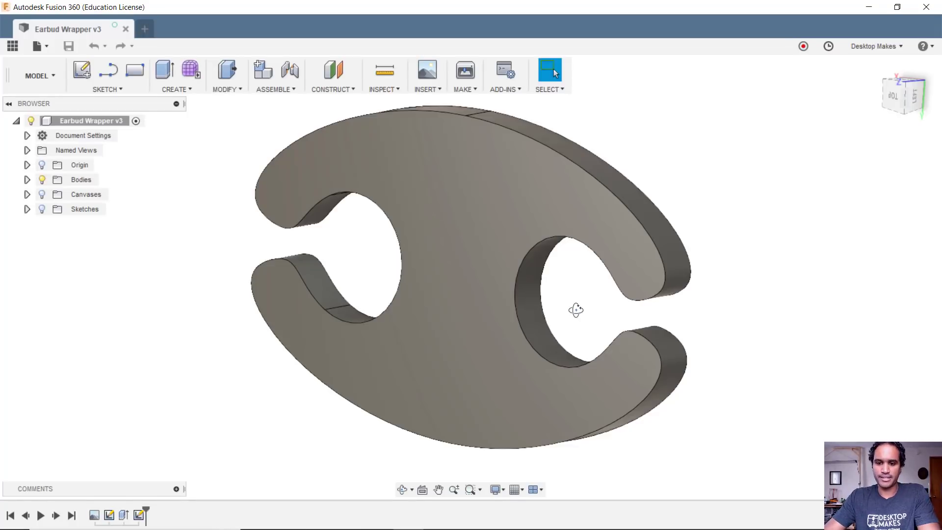
pyautogui.scroll(-3, 576, 310)
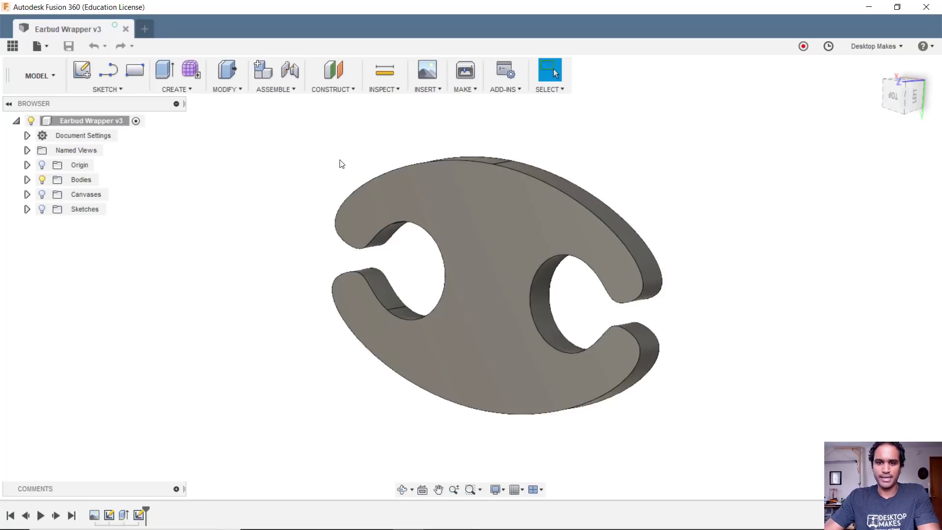
pyautogui.click(501, 91)
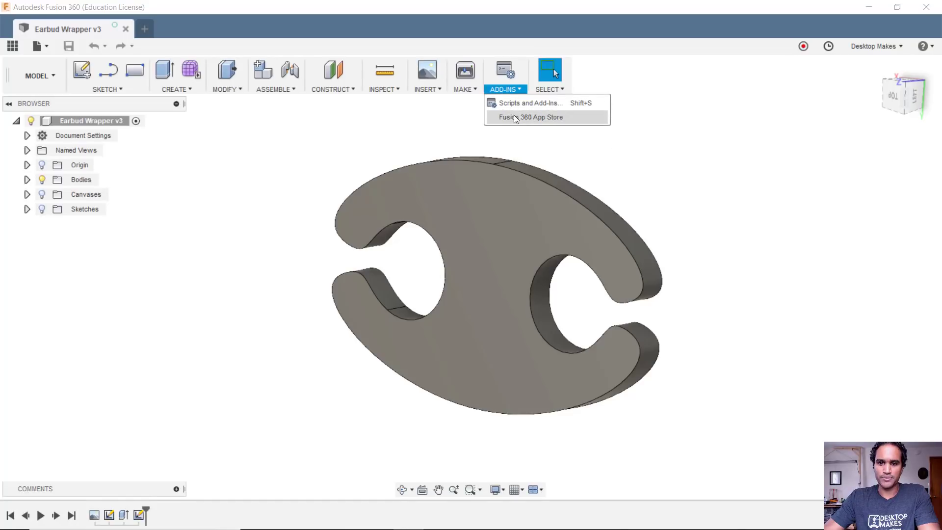
pyautogui.click(514, 117)
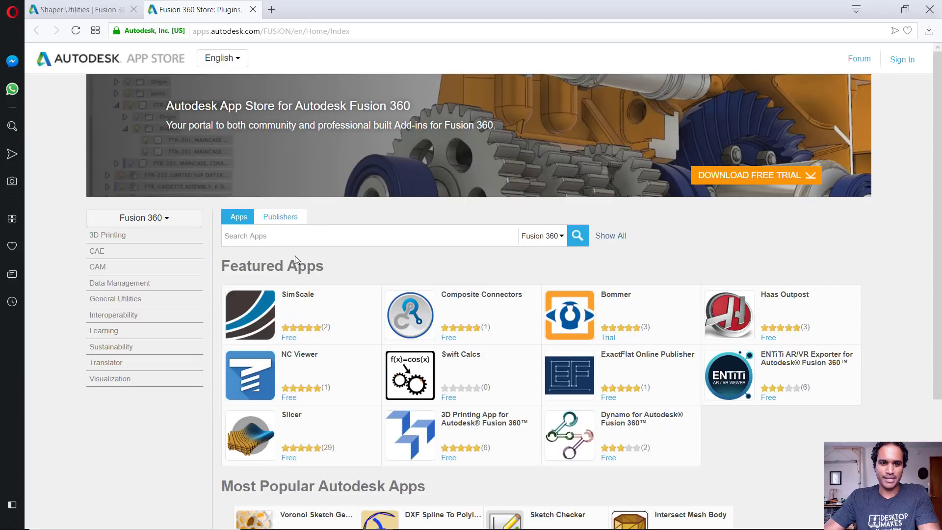
pyautogui.click(266, 237)
pyautogui.write('origin')
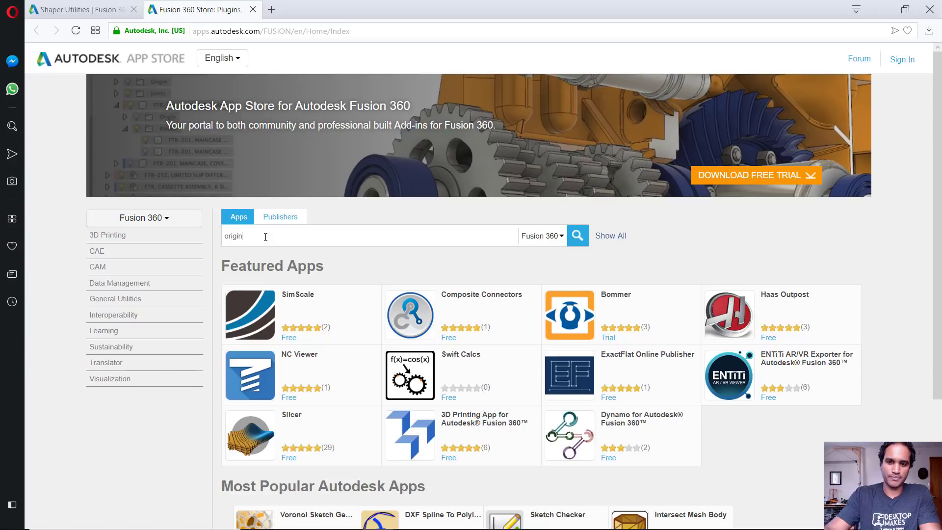
pyautogui.click(578, 236)
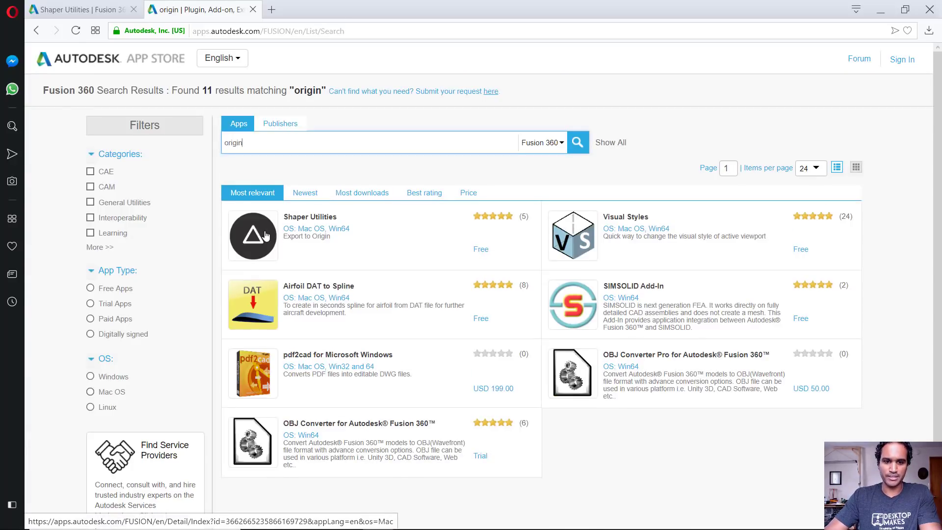
# Step: Download the Win64 version of the Shaper Utilities add-in from its app store page
pyautogui.click(265, 236)
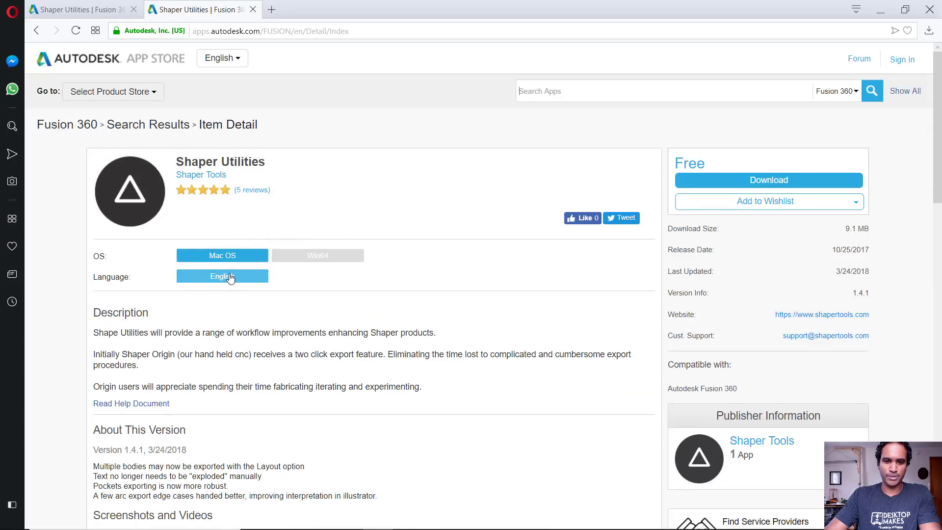
pyautogui.click(300, 257)
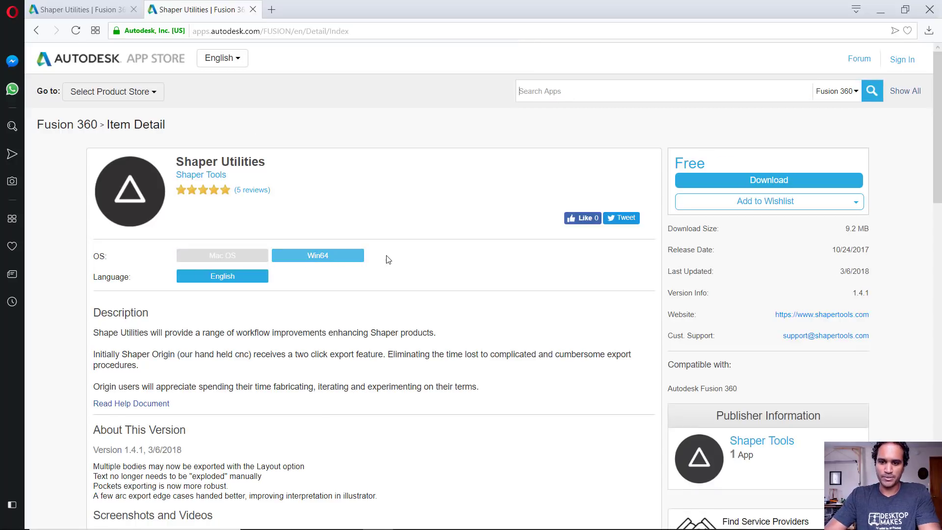
pyautogui.click(717, 181)
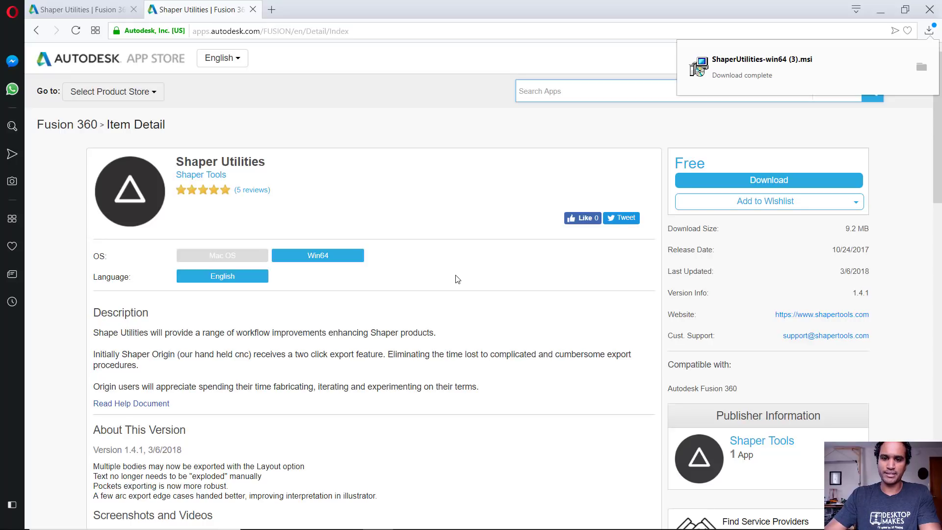
# Step: Launch the downloaded Shaper Utilities installer and allow it to run despite the Windows SmartScreen block
pyautogui.click(765, 61)
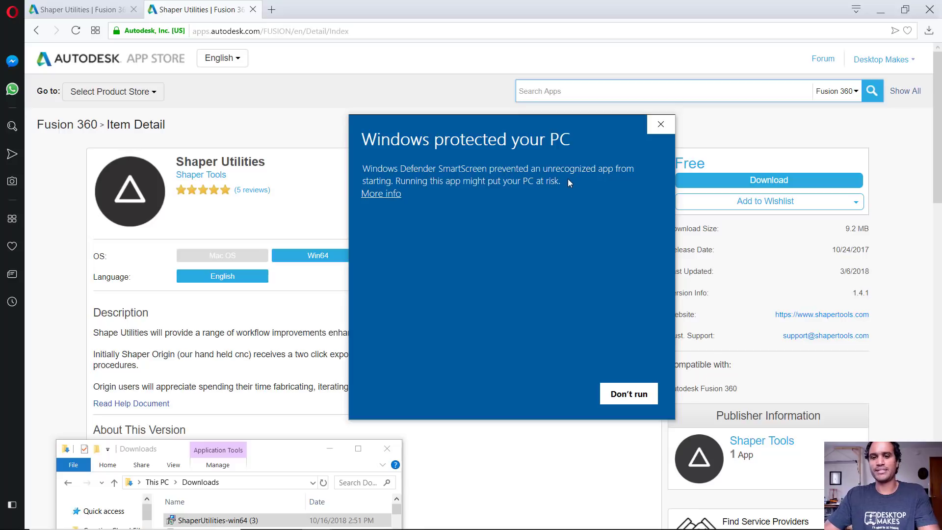
pyautogui.click(382, 195)
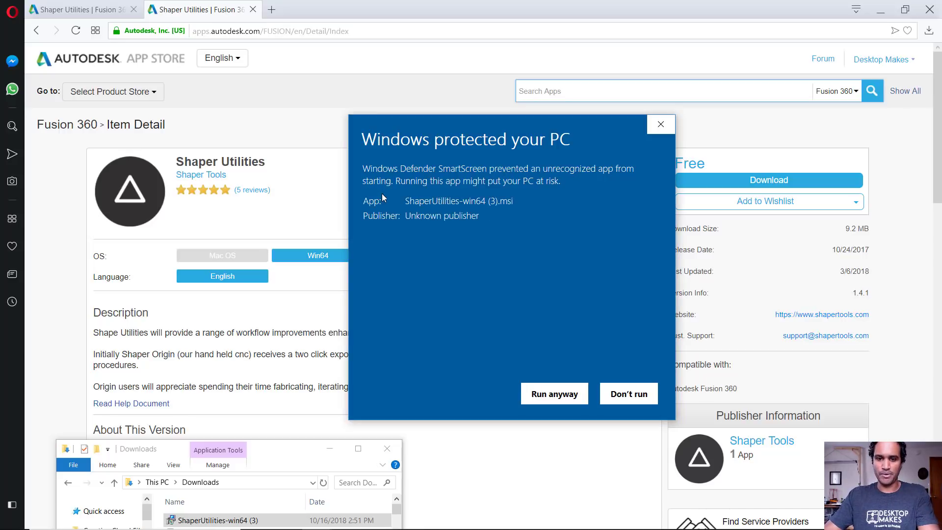
pyautogui.click(540, 395)
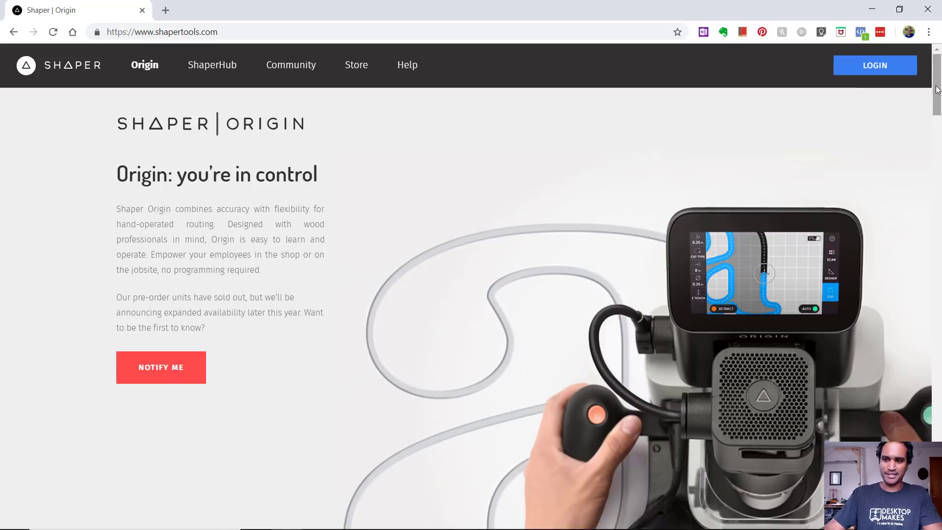
pyautogui.moveTo(937, 91); pyautogui.dragTo(940, 477)
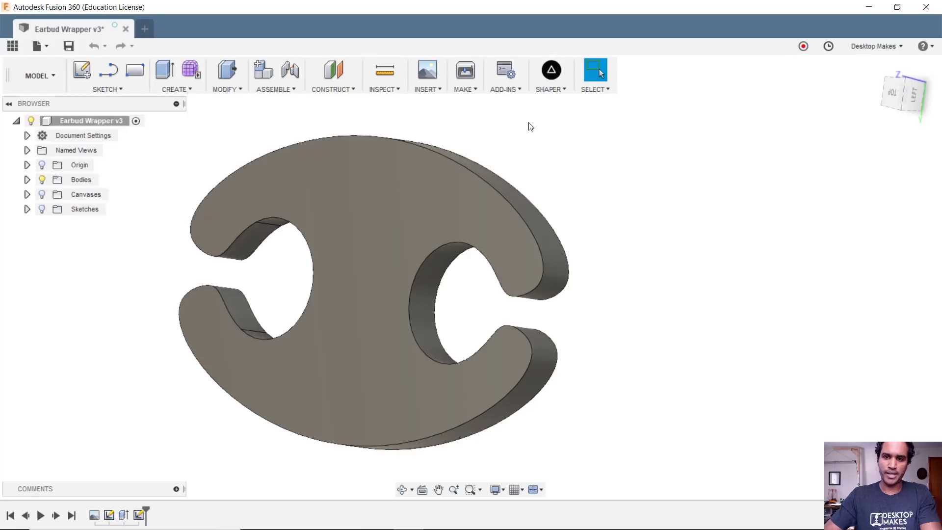
# Step: Start an Export to Origin using the large flat face of the earbud wrapper as the top cutting surface
pyautogui.click(554, 94)
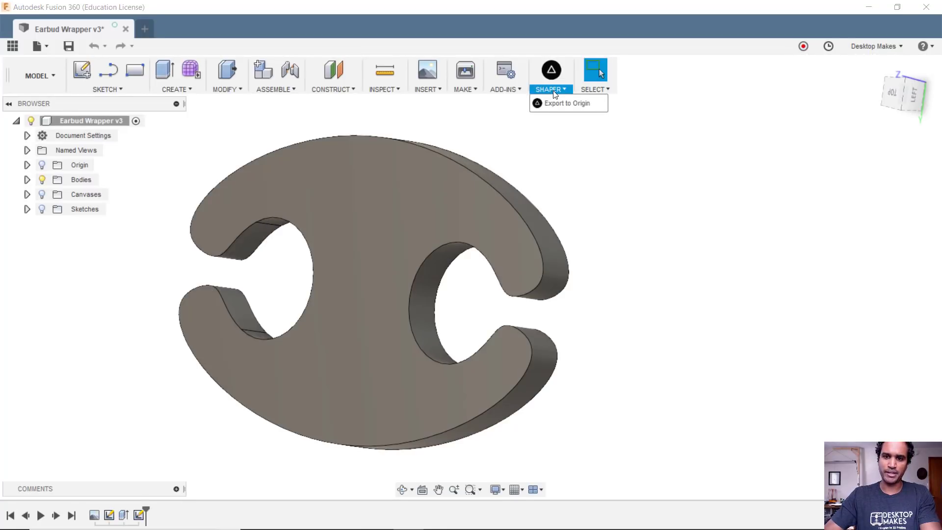
pyautogui.click(552, 104)
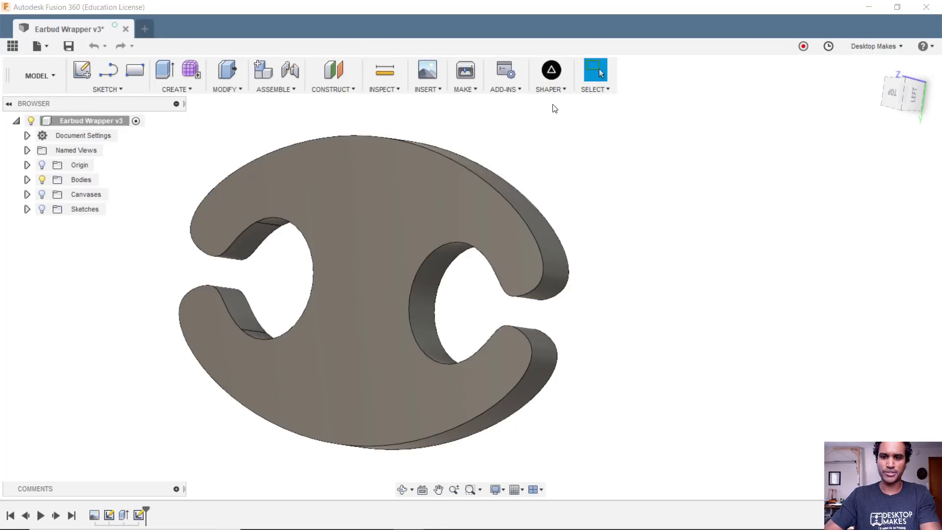
pyautogui.moveTo(706, 115); pyautogui.dragTo(688, 115)
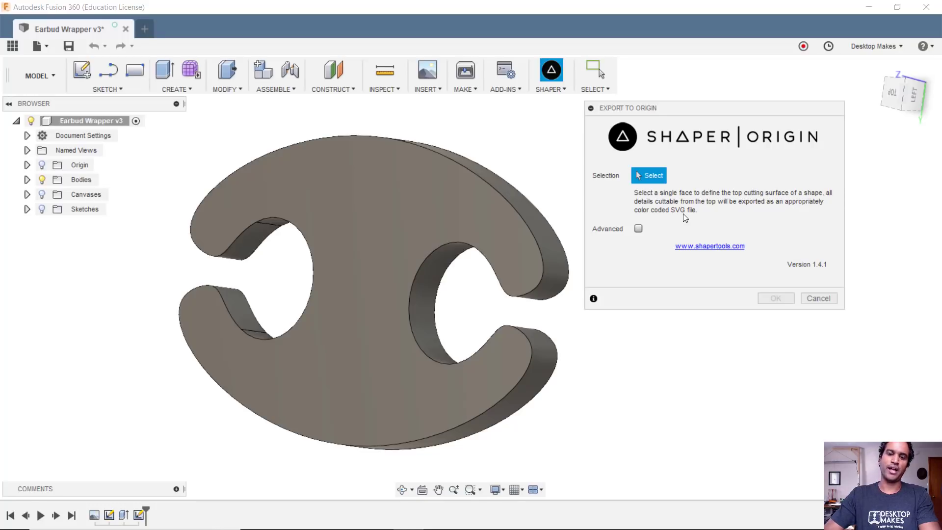
pyautogui.click(347, 208)
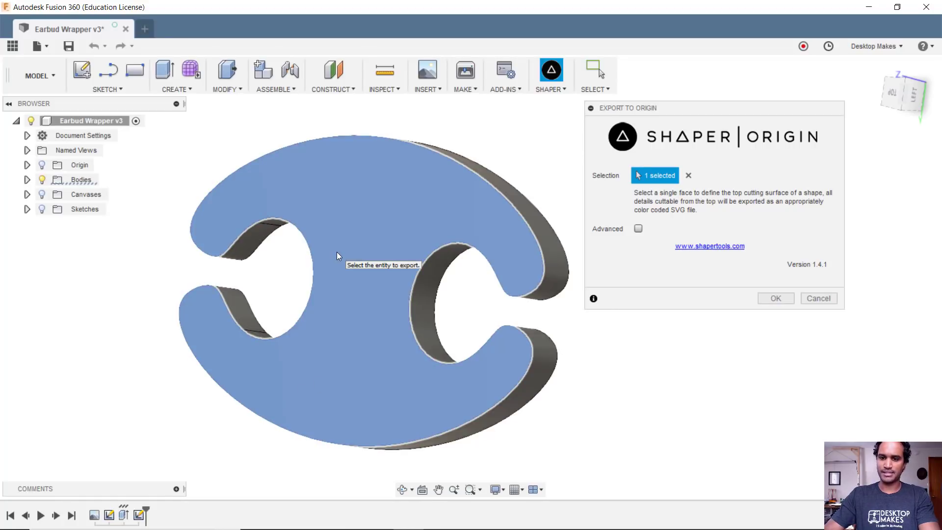
pyautogui.click(773, 299)
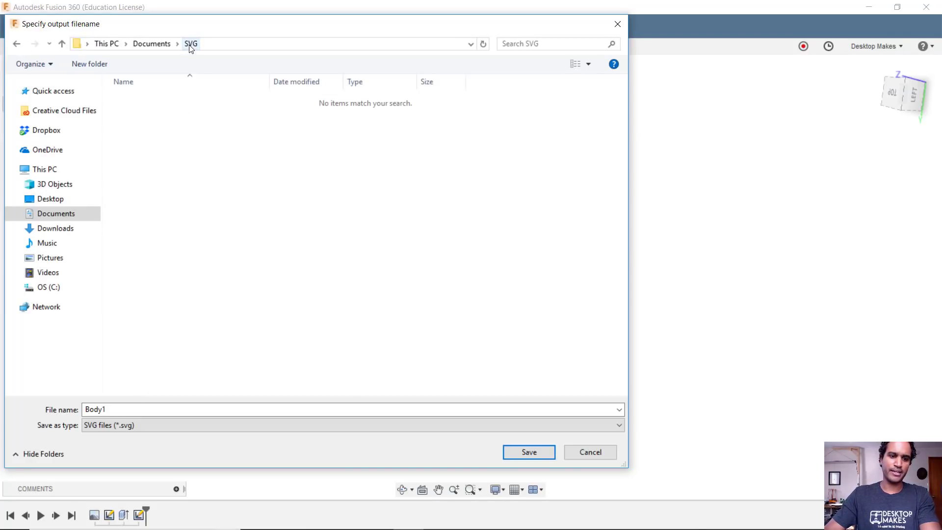
# Step: Save the export as the SVG file "Earbud Wrapper" in the Documents SVG folder and check for it in File Explorer
pyautogui.doubleClick(122, 410)
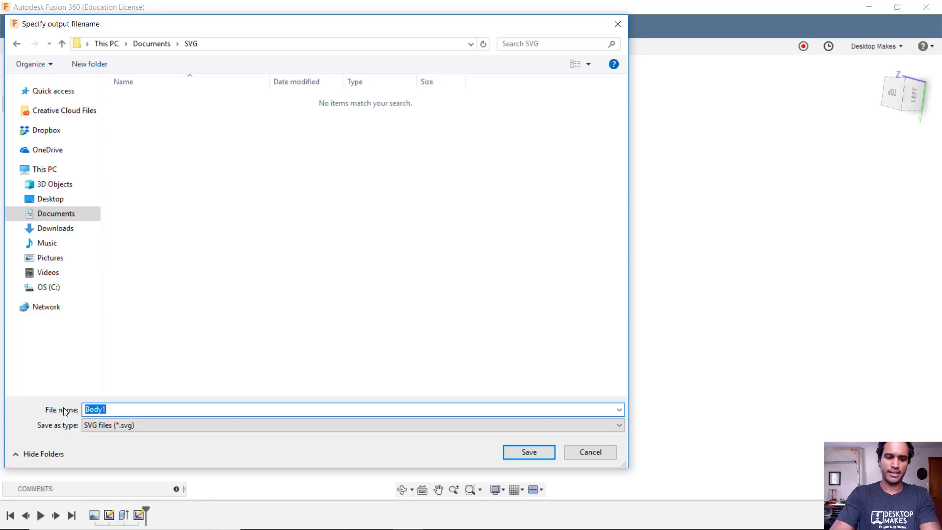
pyautogui.write('Earbud')
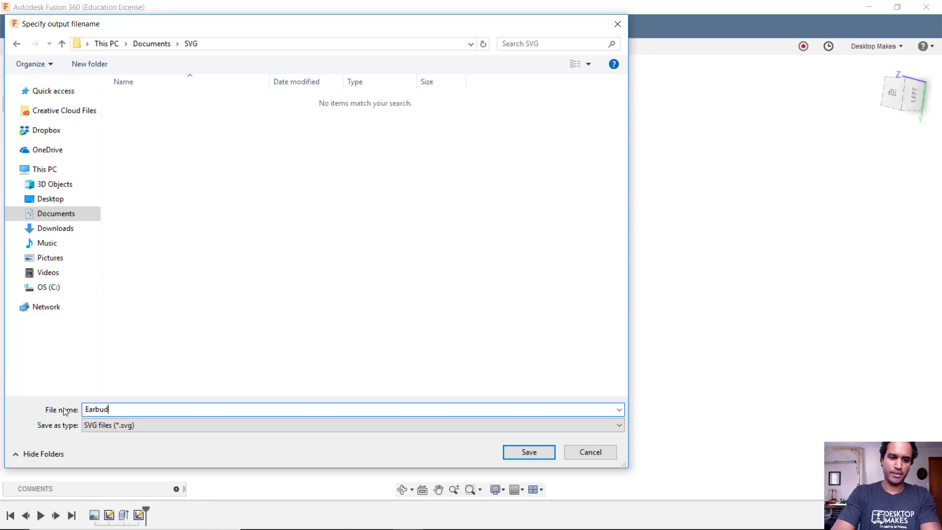
pyautogui.write(' Wrapper')
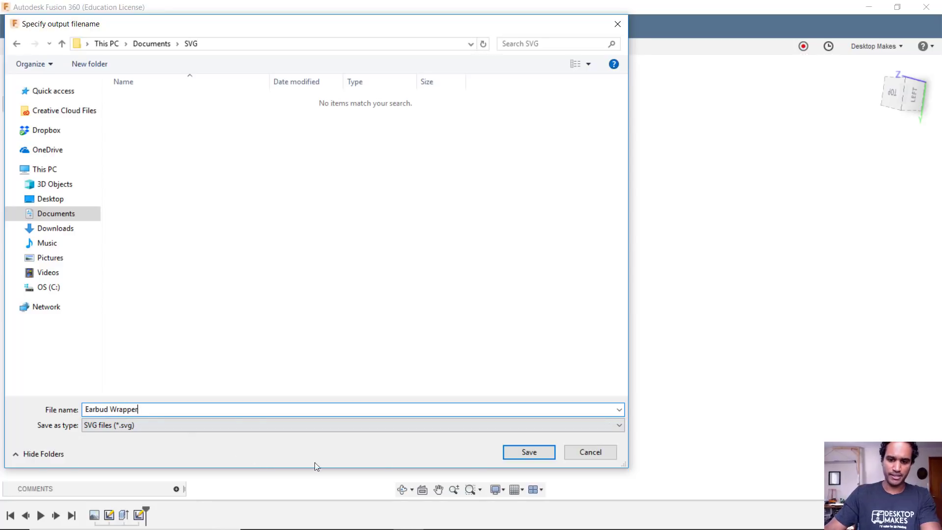
pyautogui.click(517, 453)
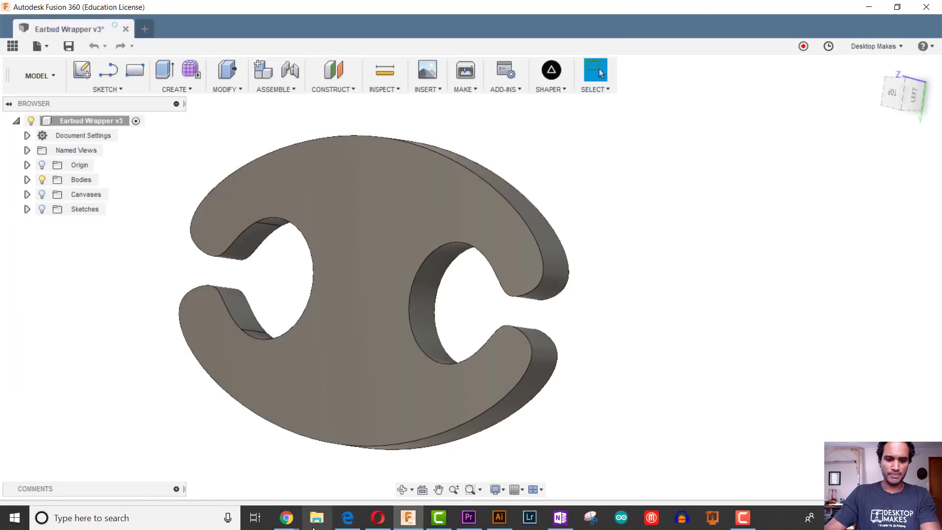
pyautogui.click(318, 523)
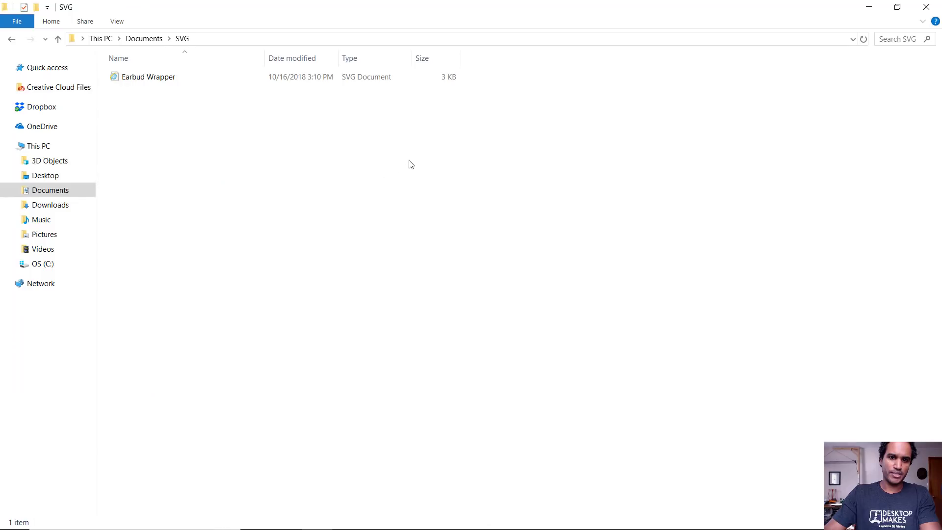
pyautogui.click(379, 82)
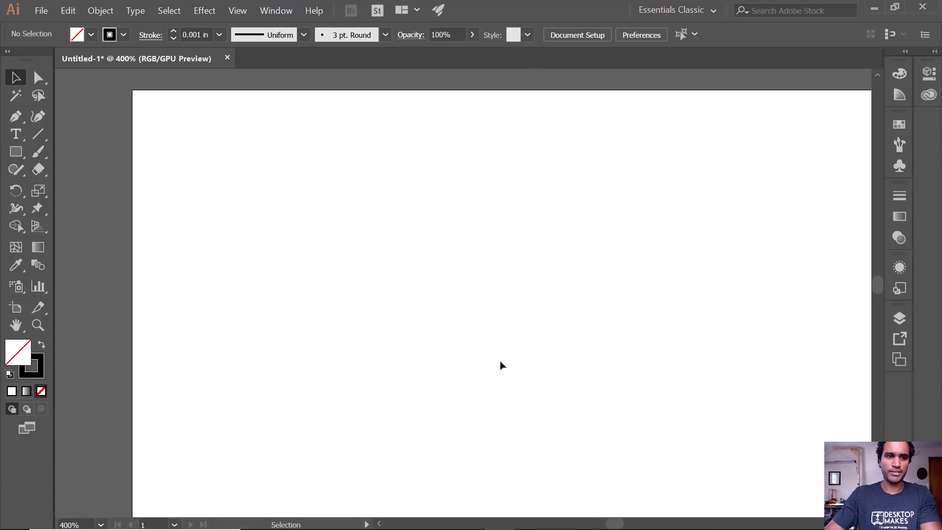
# Step: In Adobe Illustrator, place the Earbud Wrapper SVG near the upper-left area of the artboard
pyautogui.click(41, 11)
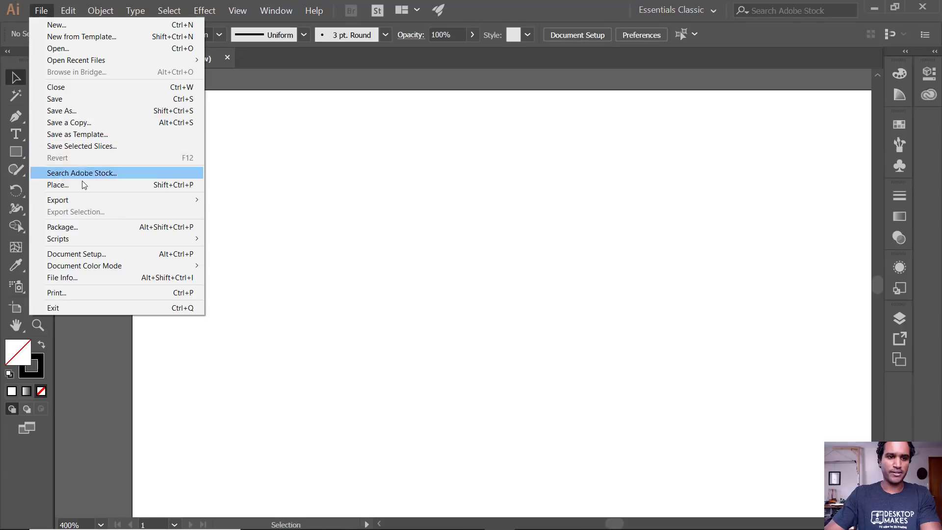
pyautogui.click(85, 184)
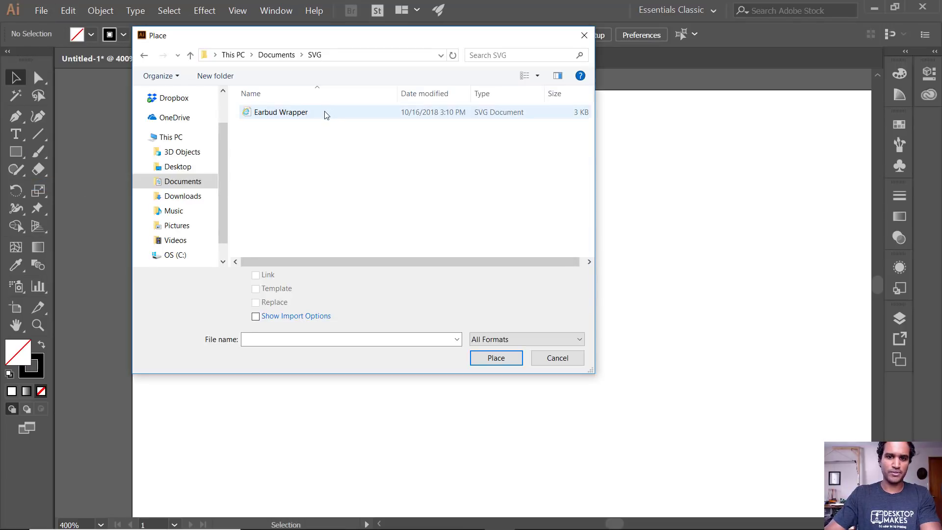
pyautogui.click(324, 113)
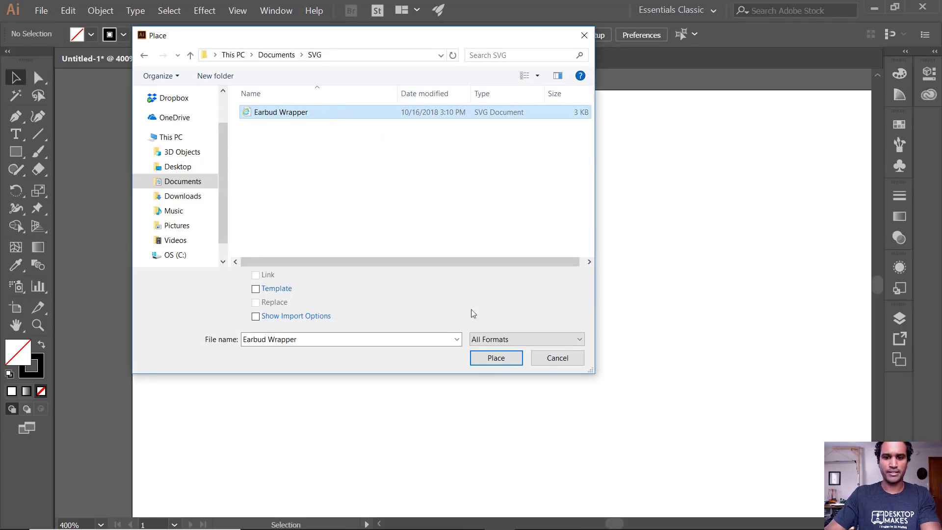
pyautogui.click(494, 361)
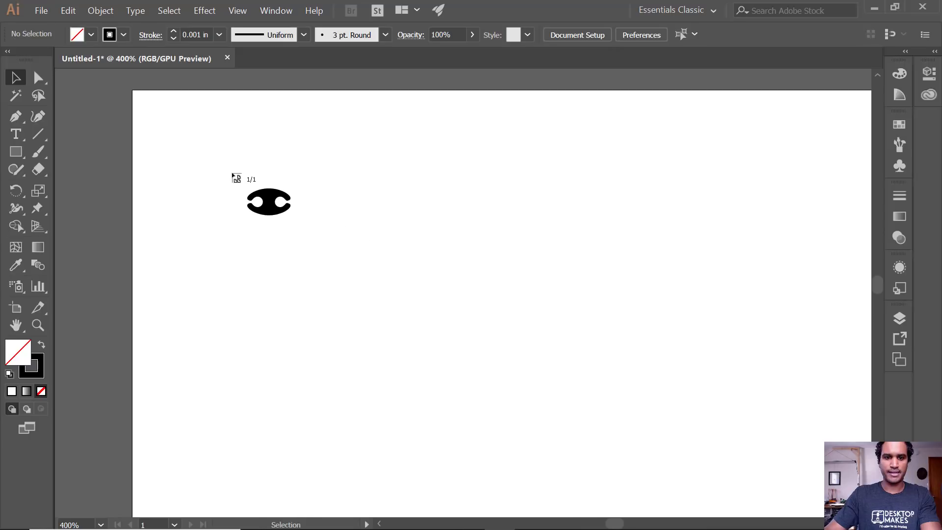
pyautogui.click(238, 153)
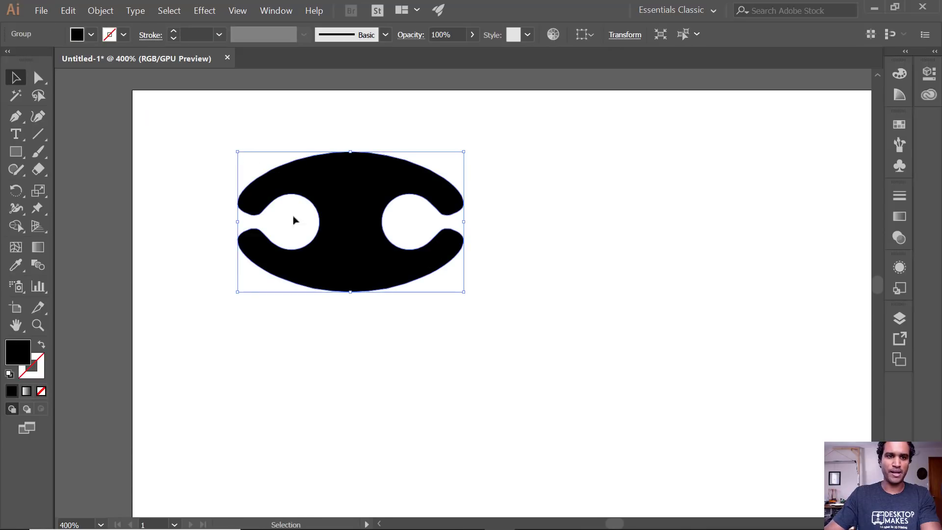
# Step: Remove the fill from the placed earbud wrapper shape and give it a black stroke
pyautogui.click(91, 35)
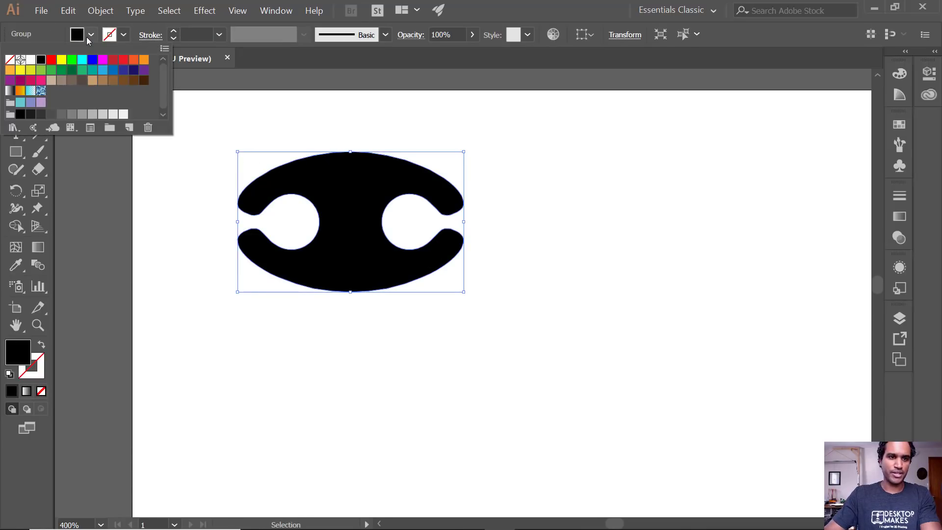
pyautogui.click(11, 60)
pyautogui.click(123, 34)
pyautogui.click(123, 35)
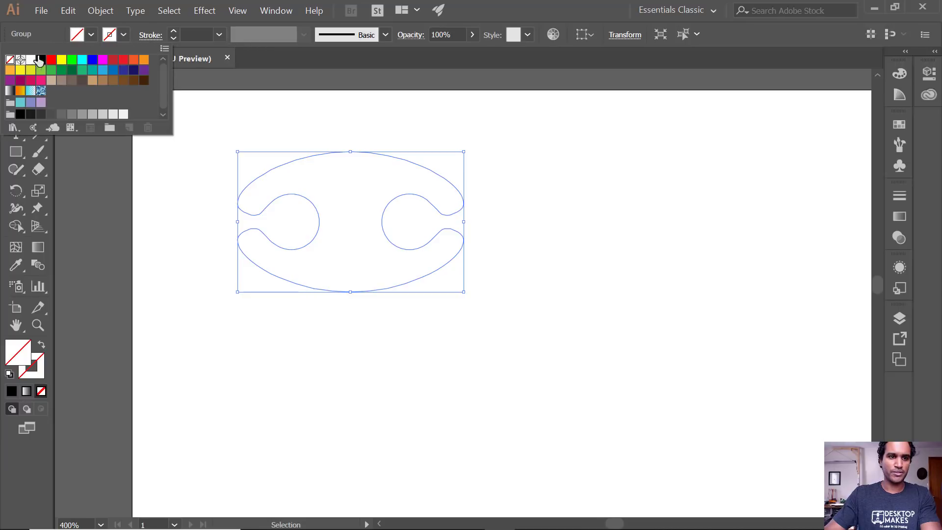
pyautogui.click(42, 61)
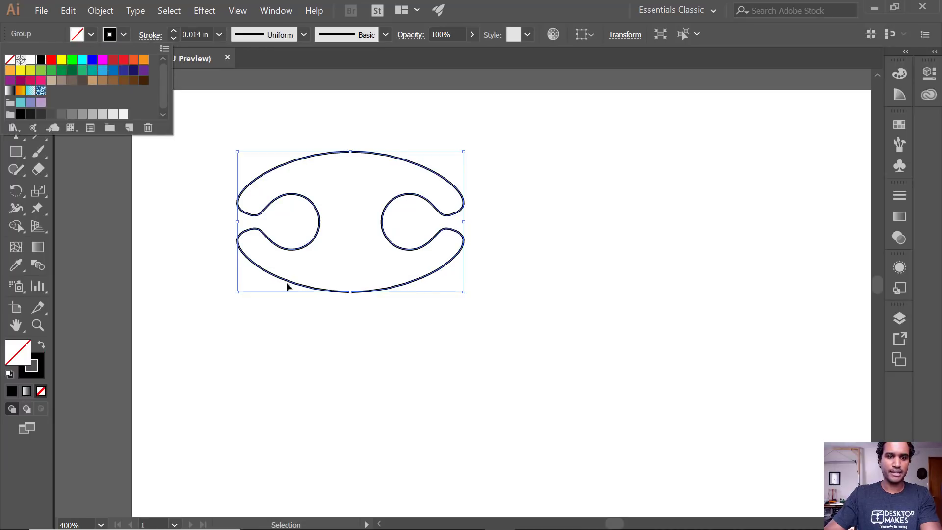
pyautogui.press('Escape')
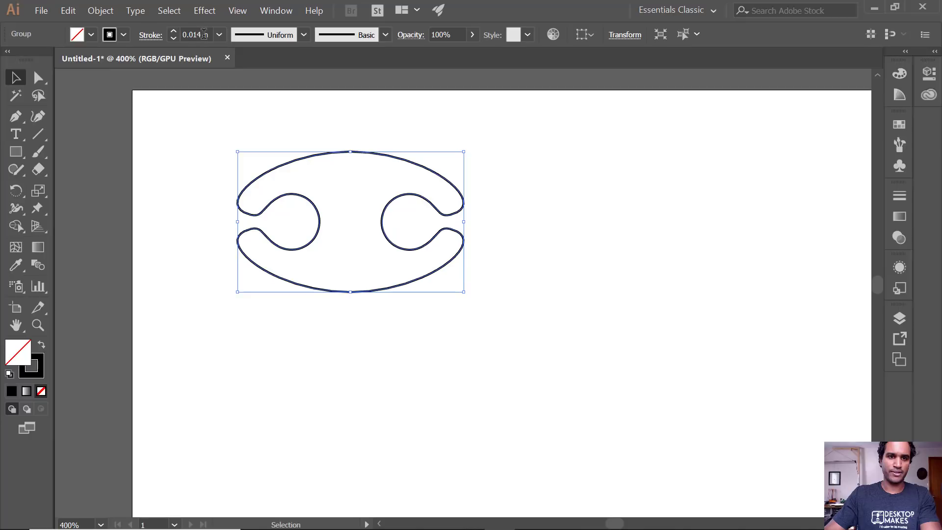
# Step: Reduce the wrapper outline's stroke weight to a hairline and deselect the shape
pyautogui.tripleClick(199, 34)
pyautogui.write('0')
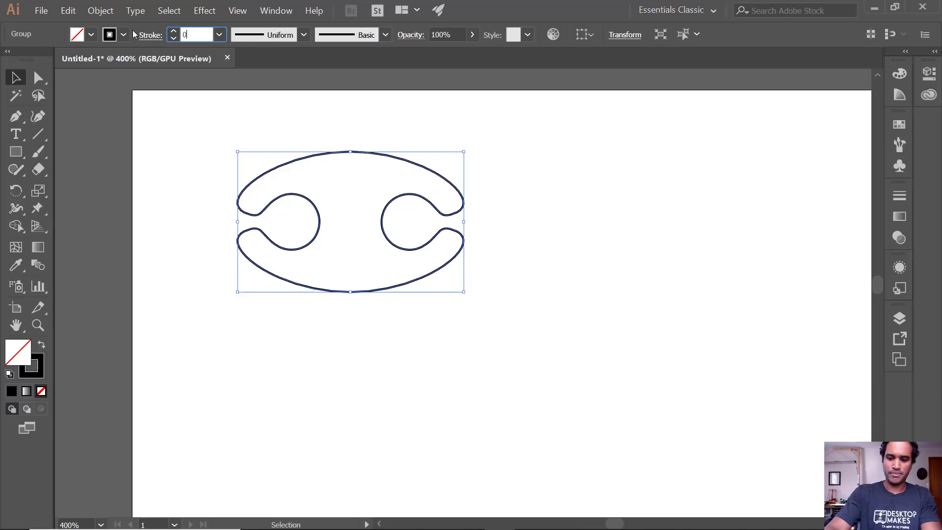
pyautogui.press('Return')
pyautogui.click(559, 238)
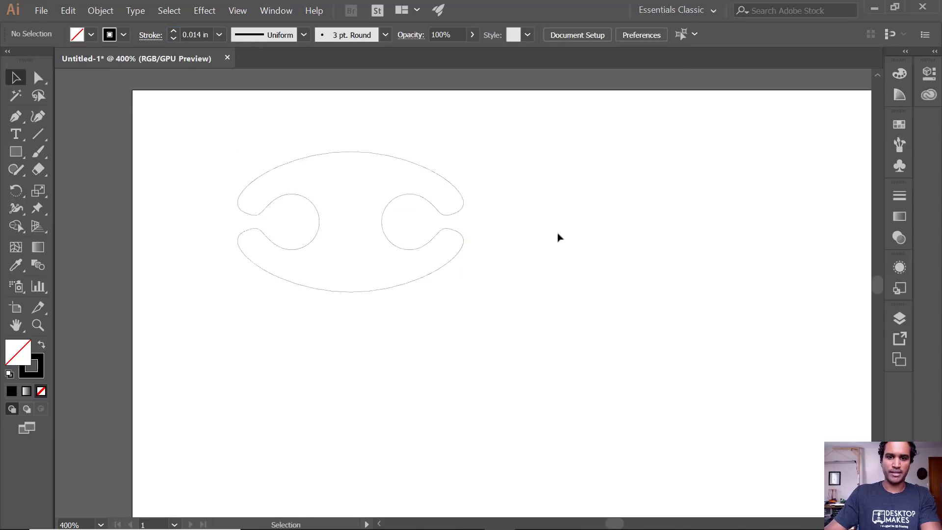